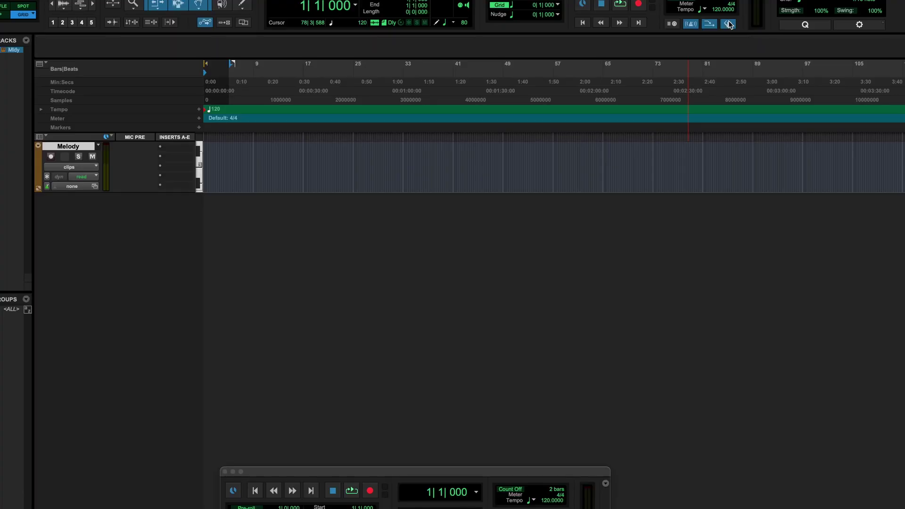
Step: Switch the session from the tempo map to manual tempo and tap in a tempo of 108 BPM
left_click(729, 24)
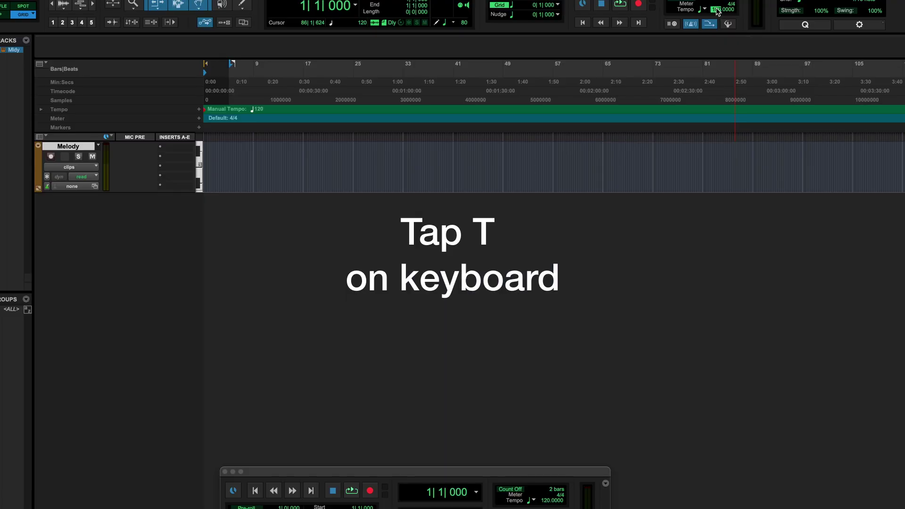
key("t")
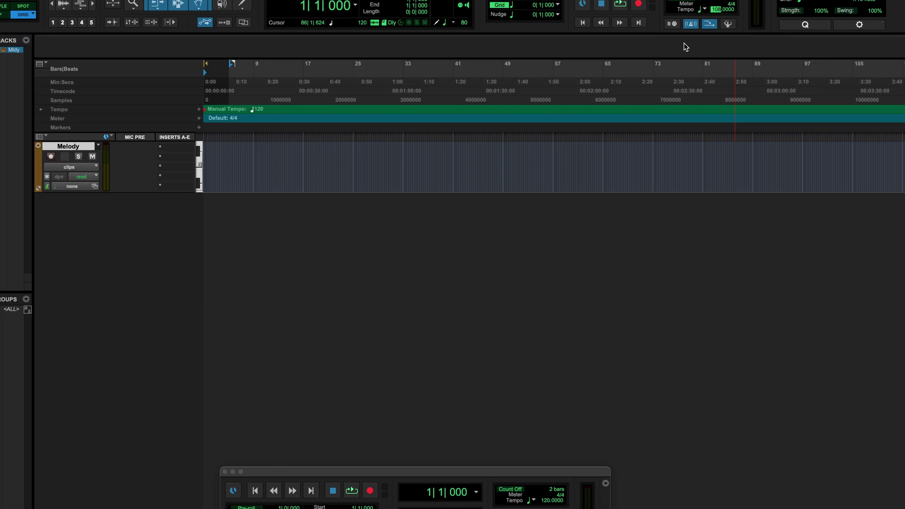
key("Return")
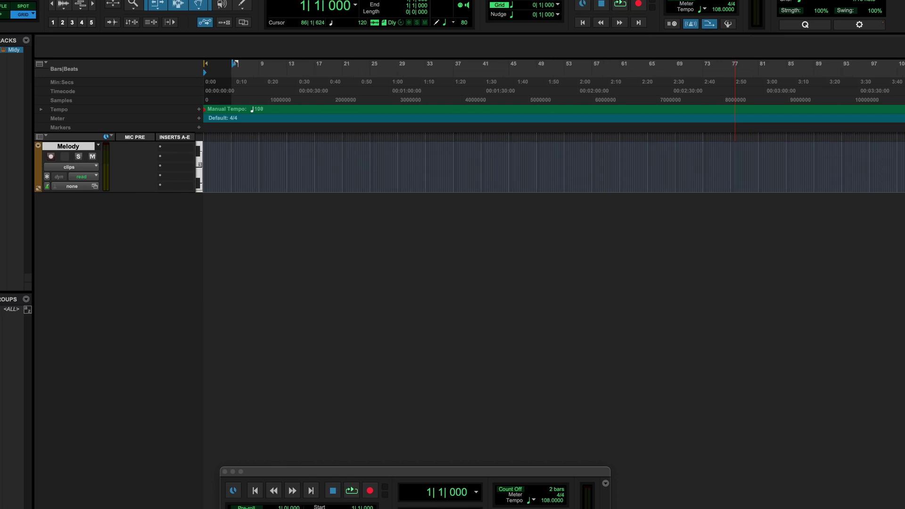
Step: Create a click track, place it above the Melody track and play the session briefly to hear the click
left_click(125, 0)
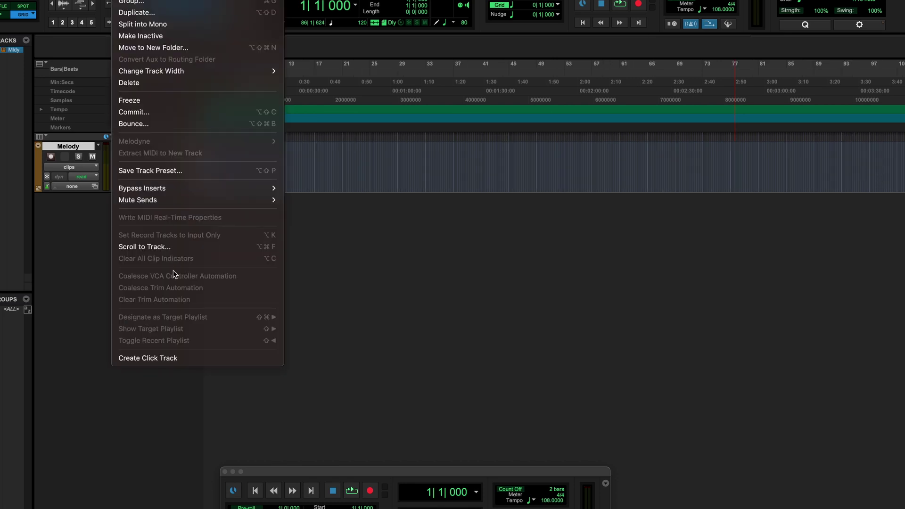
left_click(173, 358)
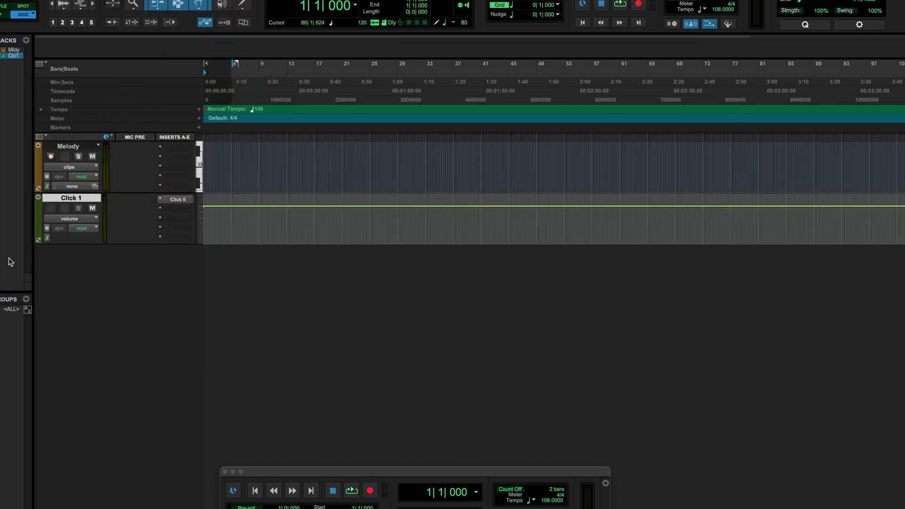
left_click_drag(52, 202, 54, 159)
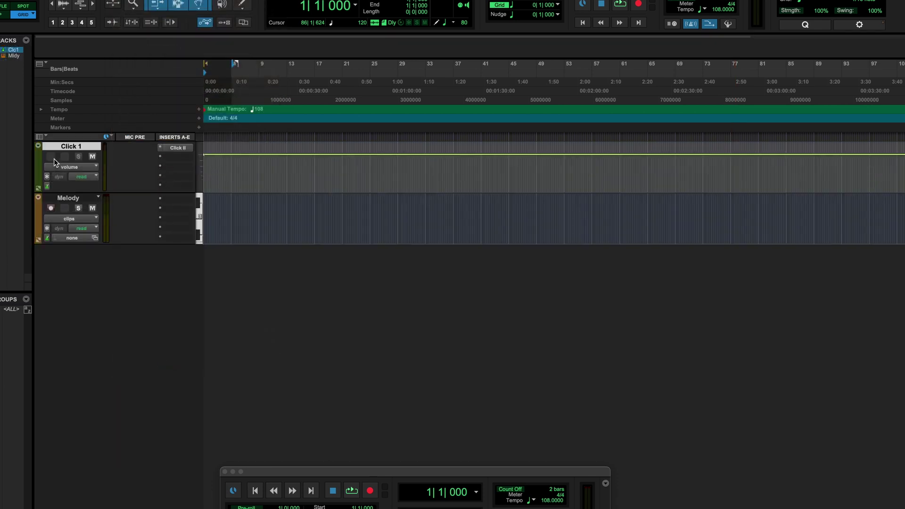
key("space")
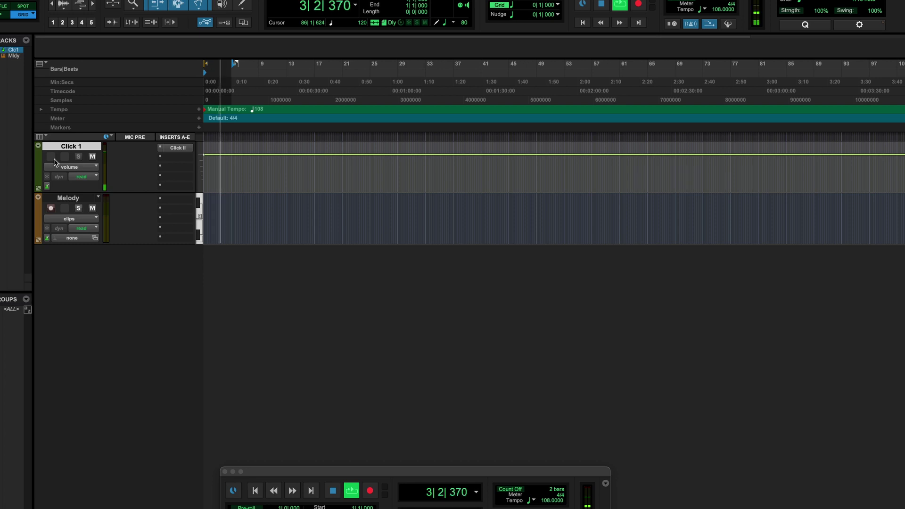
key("space")
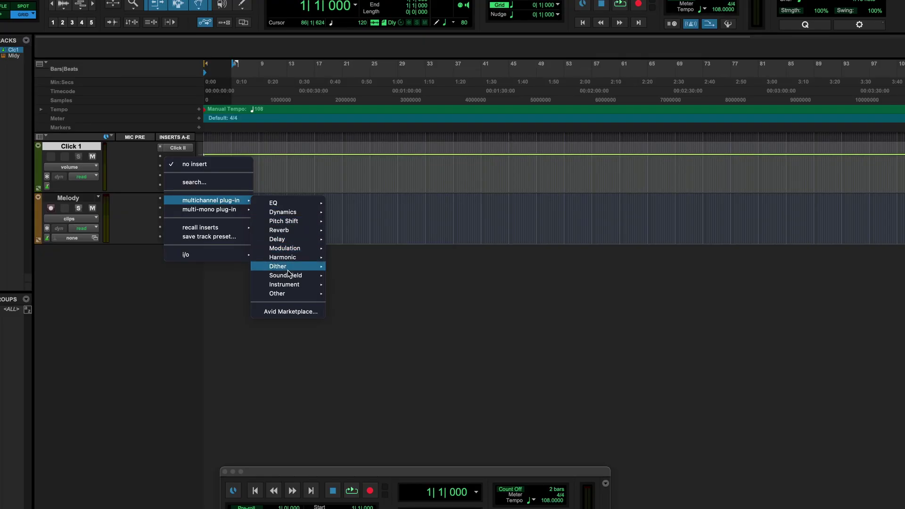
Step: Insert the stereo SynthCell instrument on the Melody track and arm that track for recording
mouse_move(290, 286)
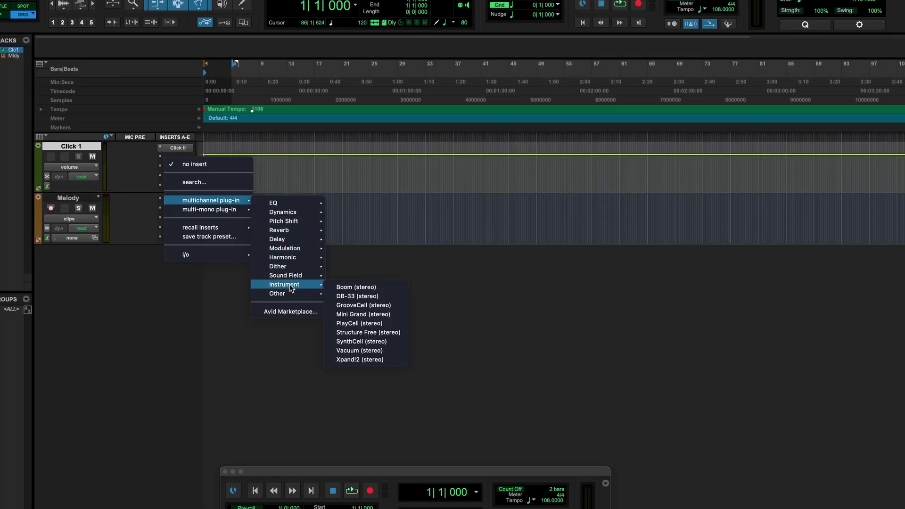
left_click(354, 342)
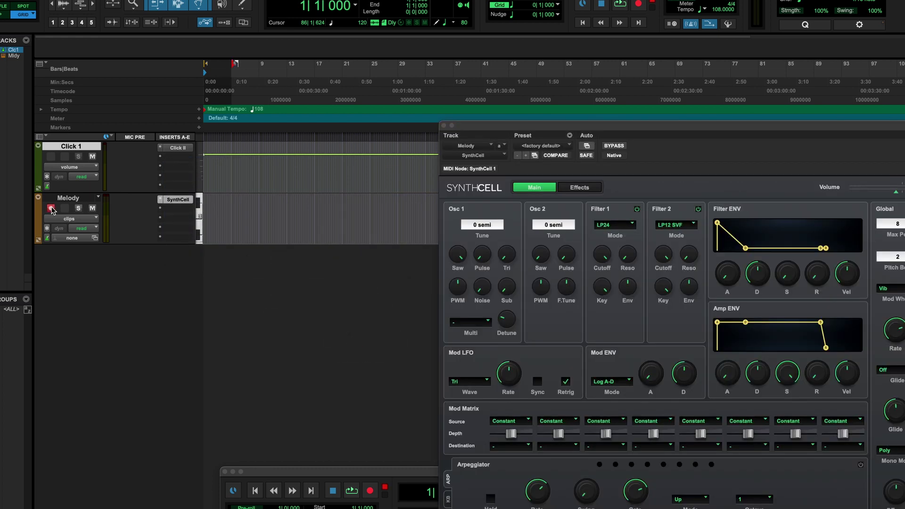
left_click(51, 208)
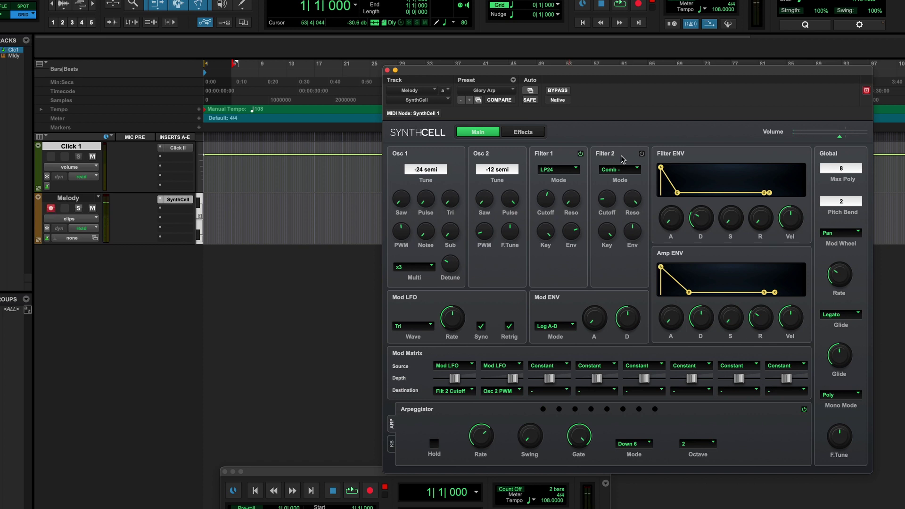
Step: Browse the SynthCell presets up to Calling Munich and audition that sound along with the click
left_click(470, 100)
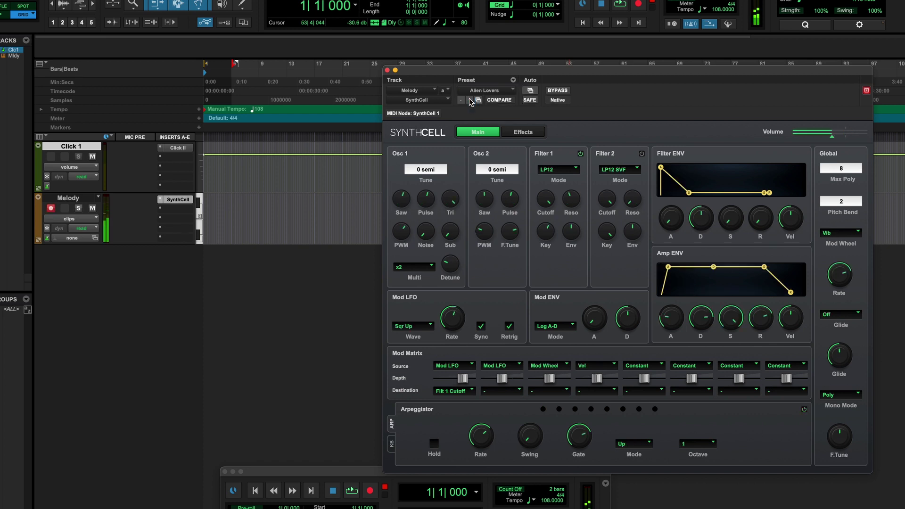
left_click(470, 101)
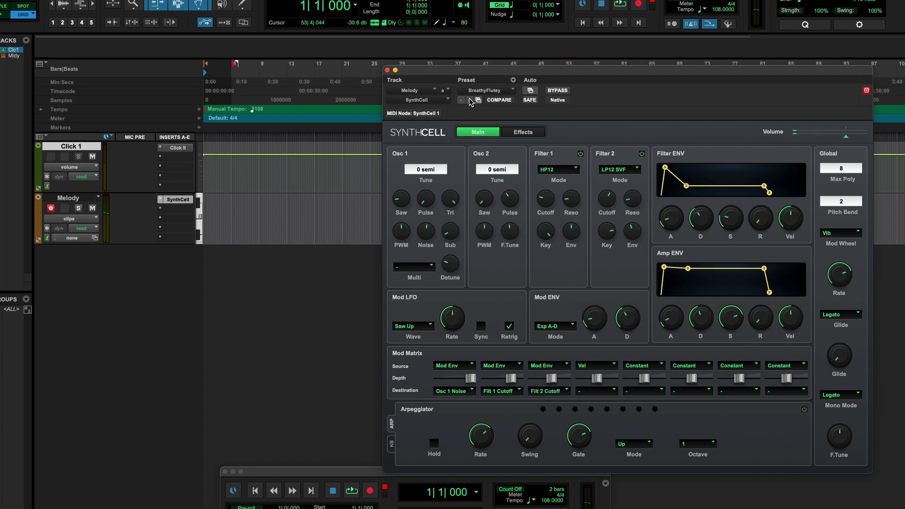
left_click(469, 101)
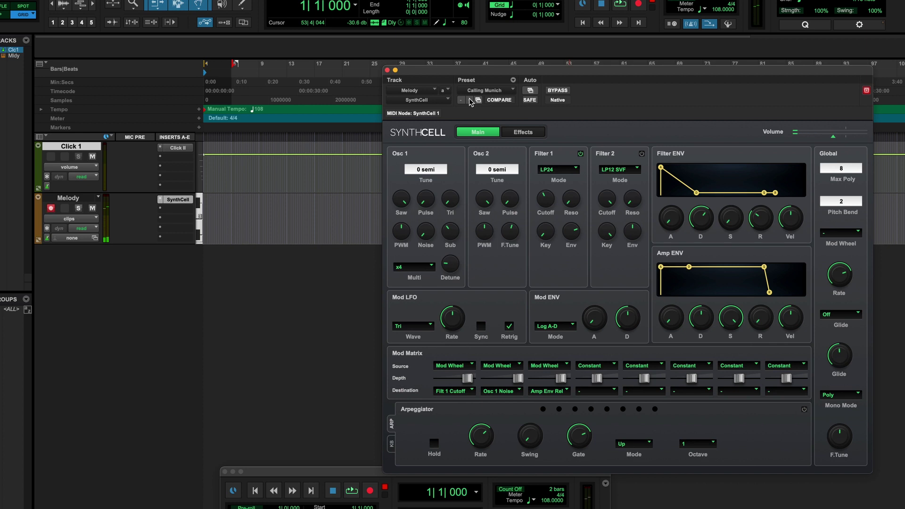
key("space")
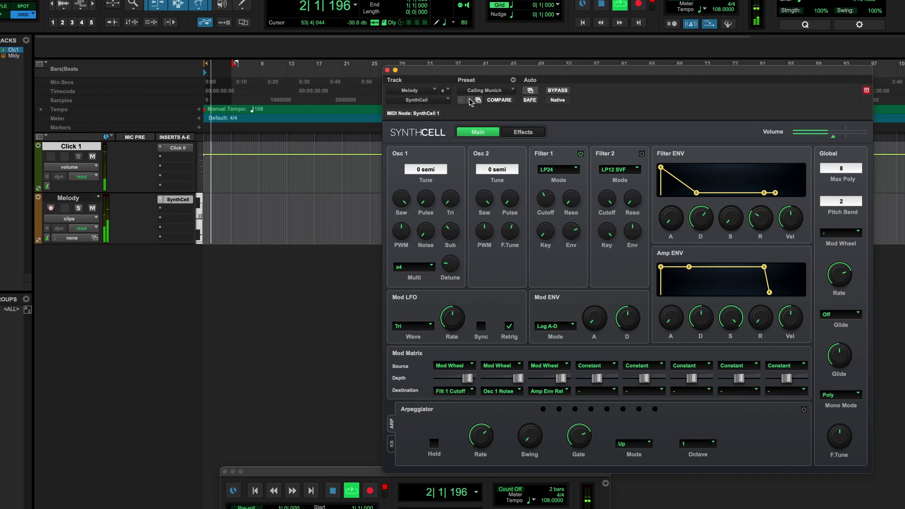
key("space")
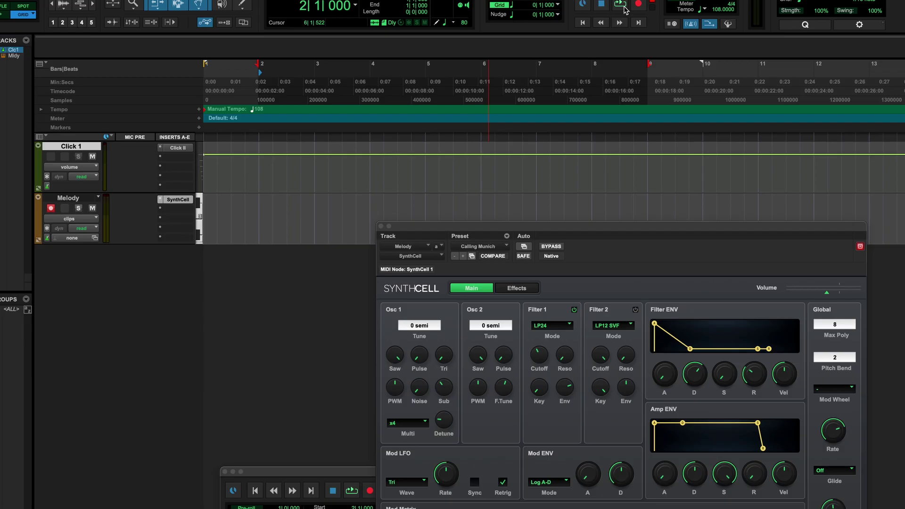
Step: Check the Loop and Dynamic Transport playback options and shift the timeline selection to span bars 3 to 11
key("space")
key("space")
right_click(625, 9)
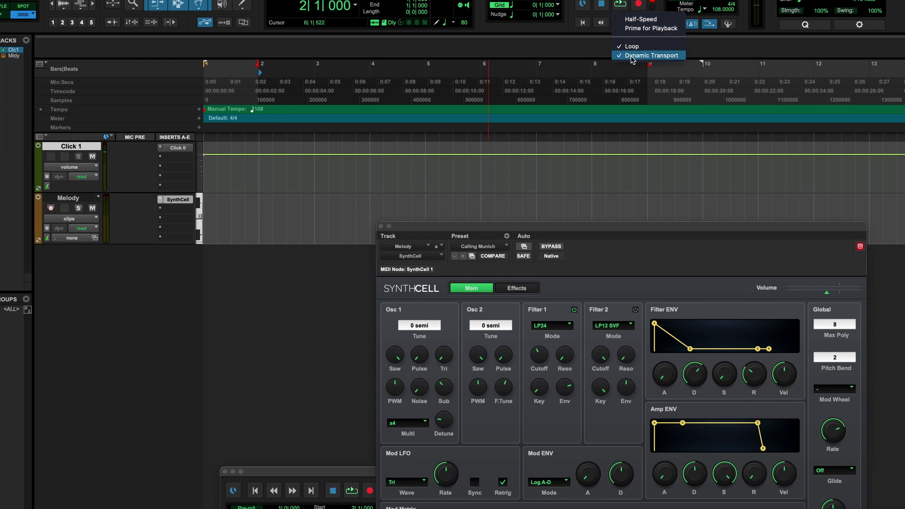
left_click(568, 52)
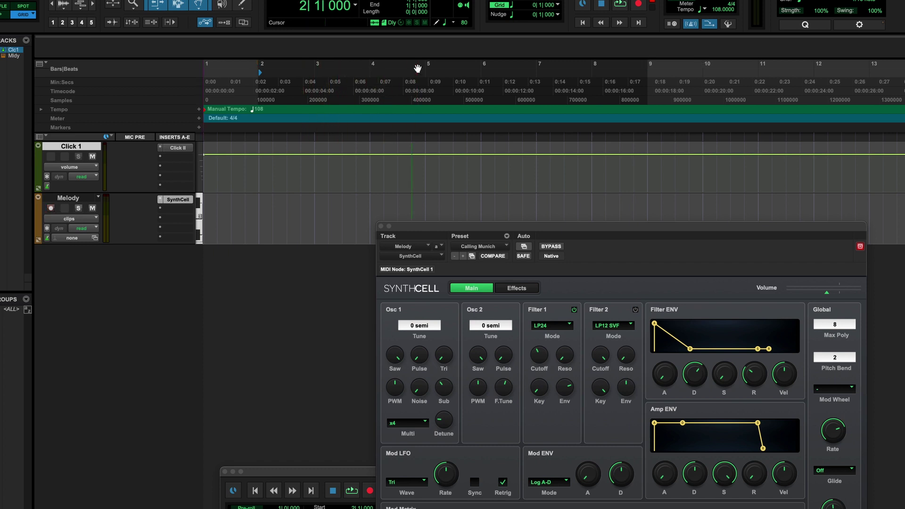
left_click_drag(417, 69, 509, 75)
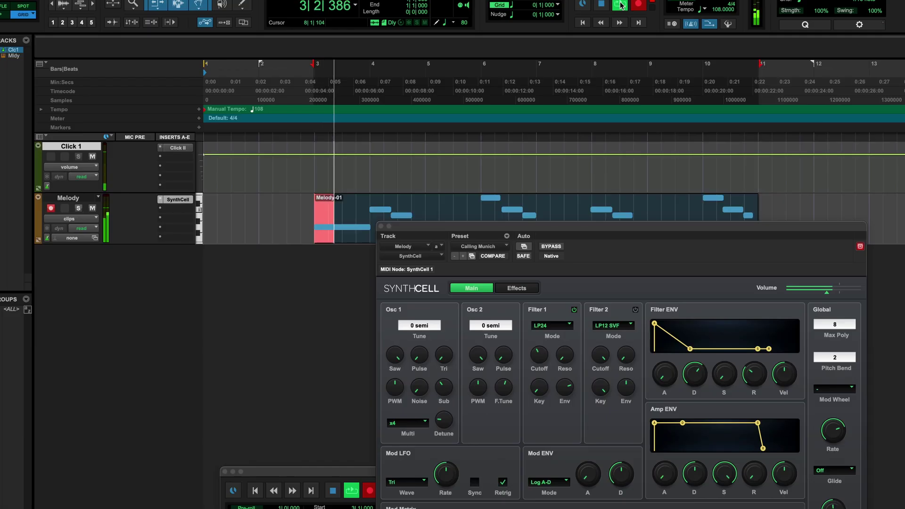
Step: Record the synth melody on the Melody track across bars 3 to 11 and select the recorded clip
left_click(621, 5)
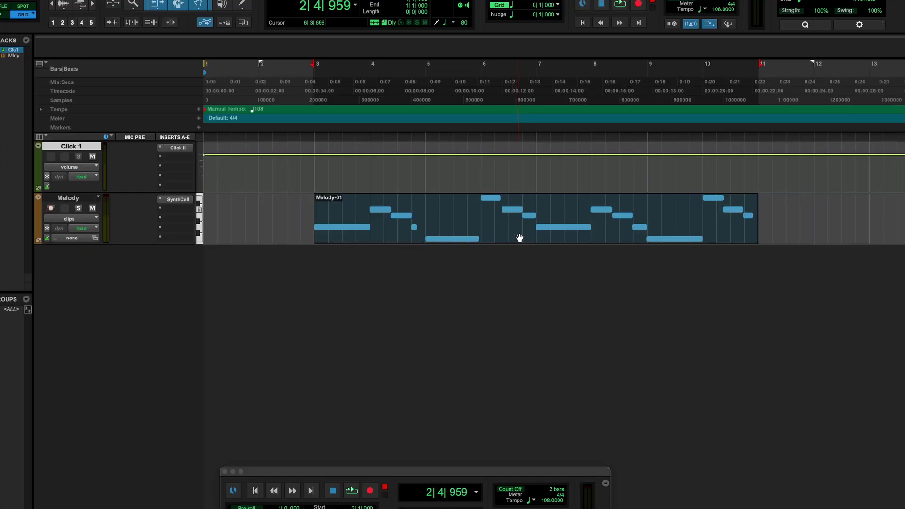
left_click(520, 237)
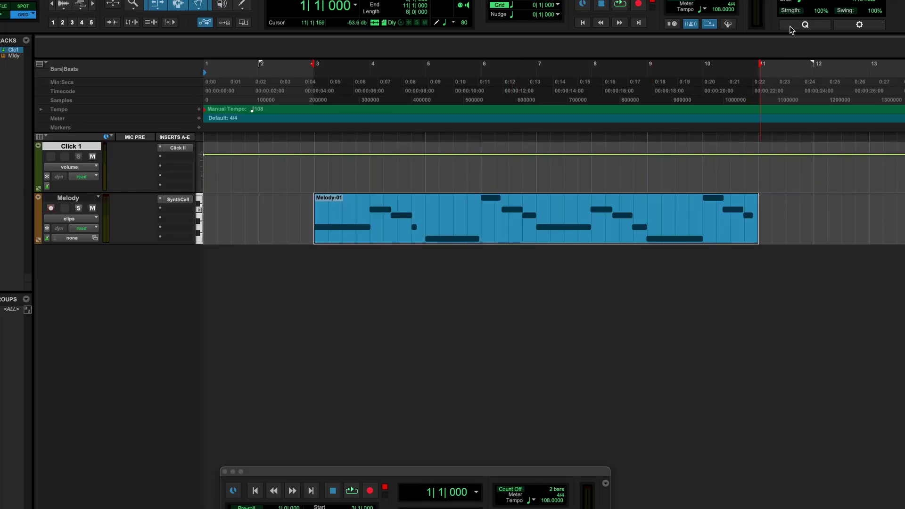
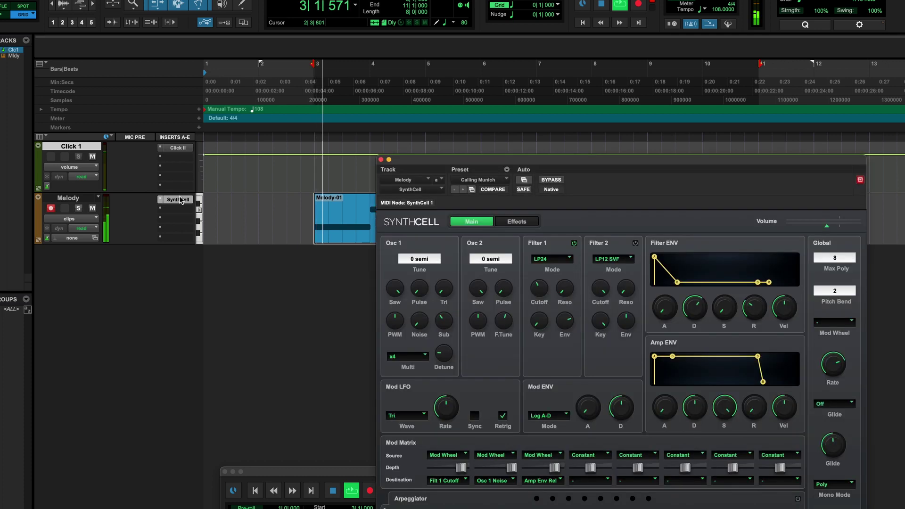
Step: Audition other SynthCell patches from the Leads folder against the looping melody and return to Calling Munich
left_click(463, 189)
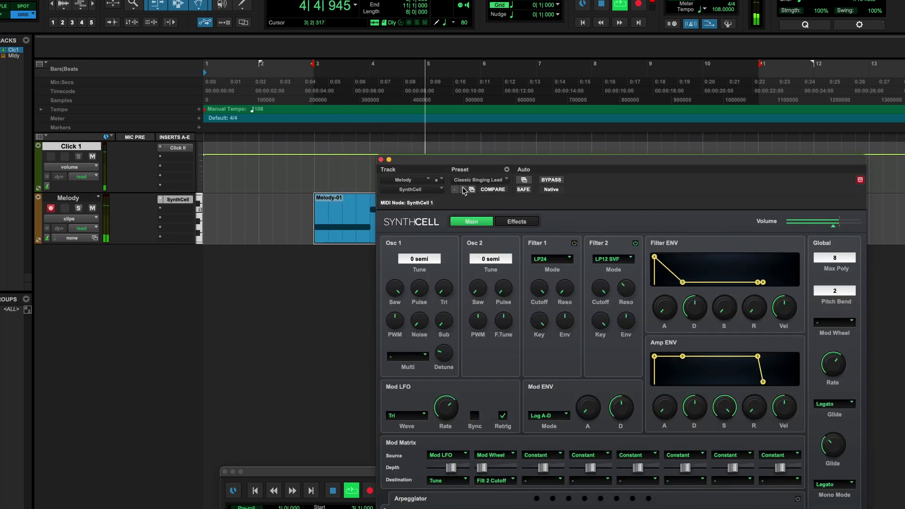
left_click(463, 190)
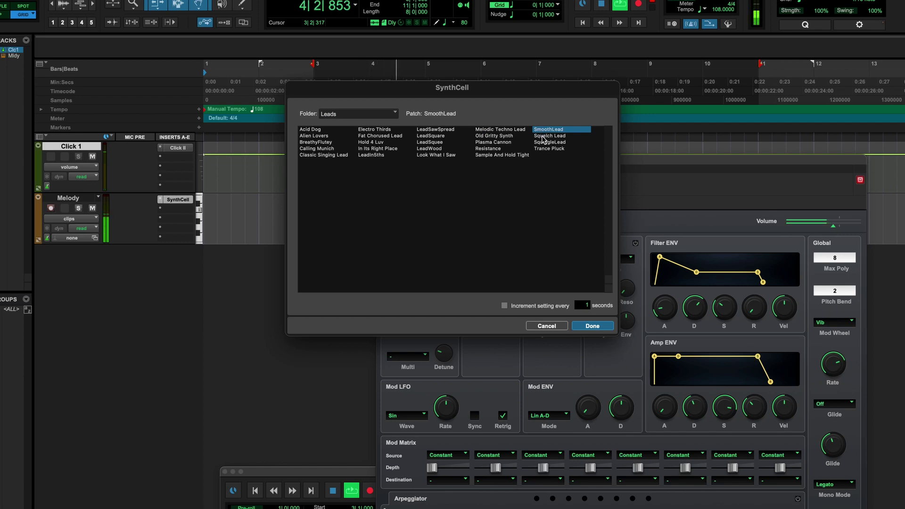
left_click(542, 136)
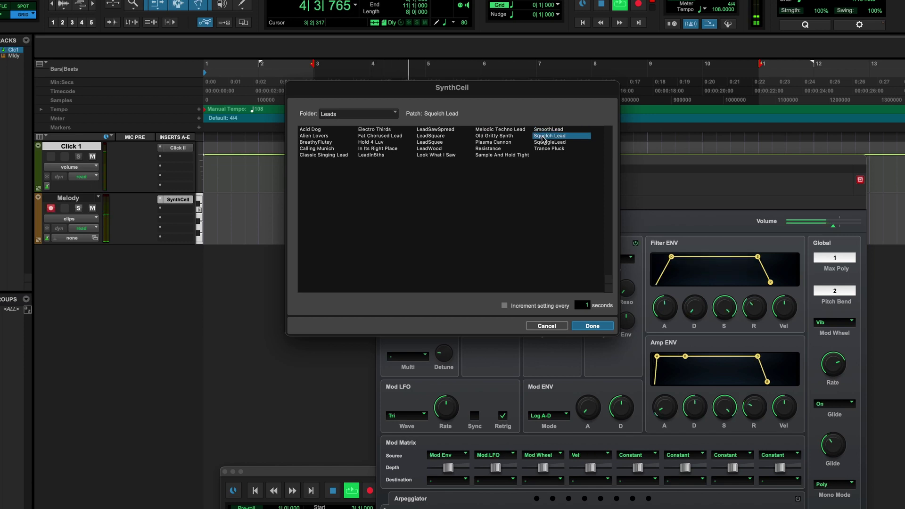
left_click(545, 142)
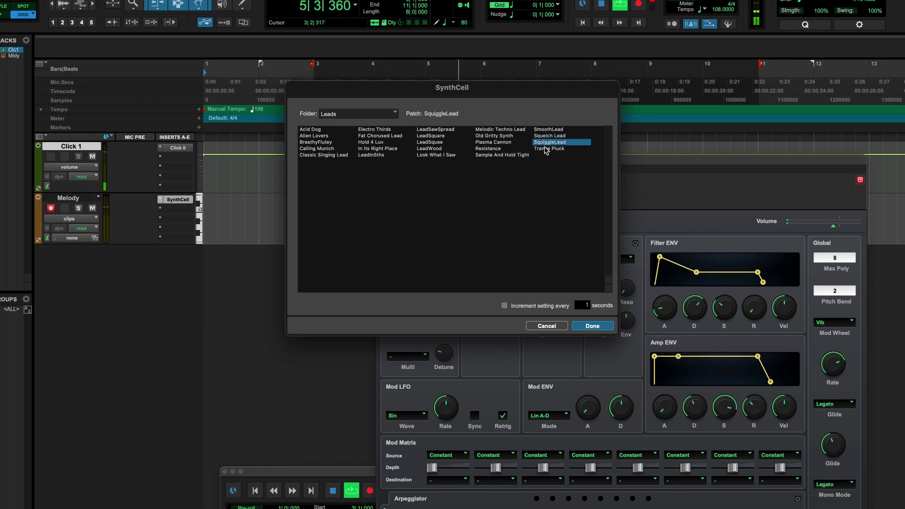
left_click(546, 149)
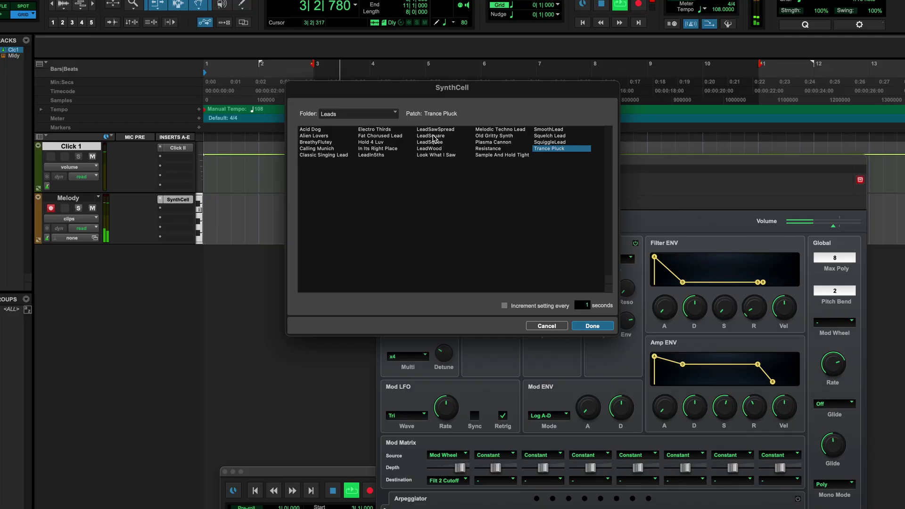
left_click(430, 136)
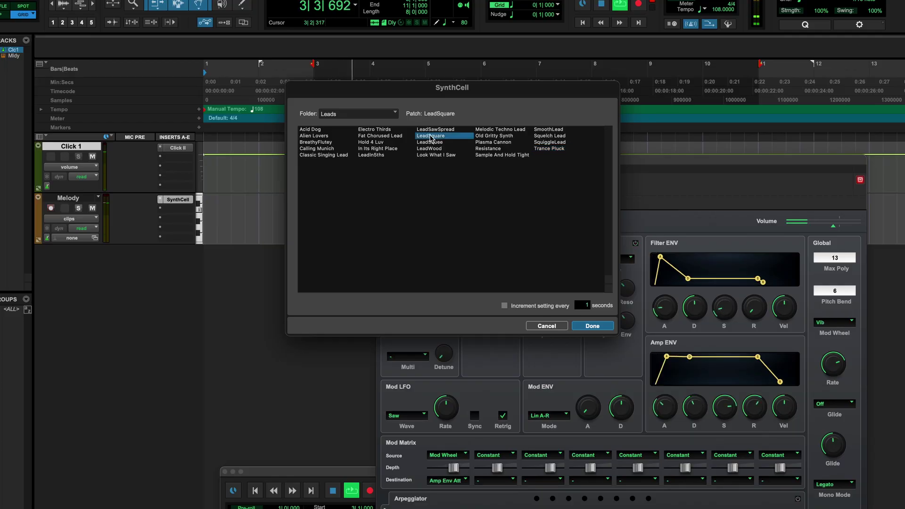
left_click(386, 130)
left_click(335, 156)
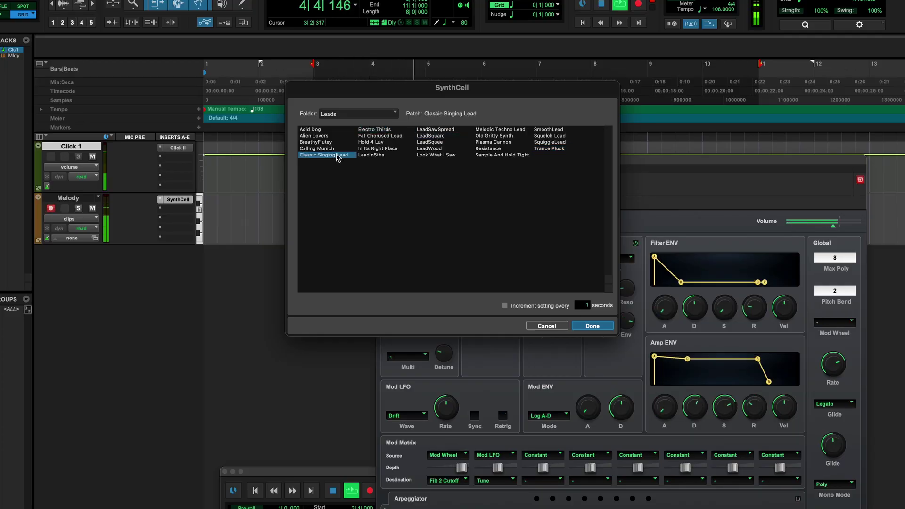
left_click(328, 149)
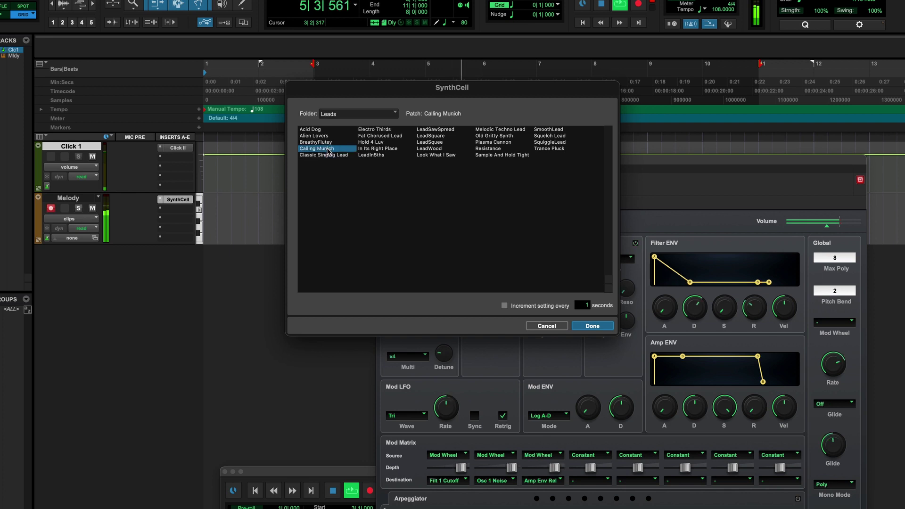
left_click(324, 143)
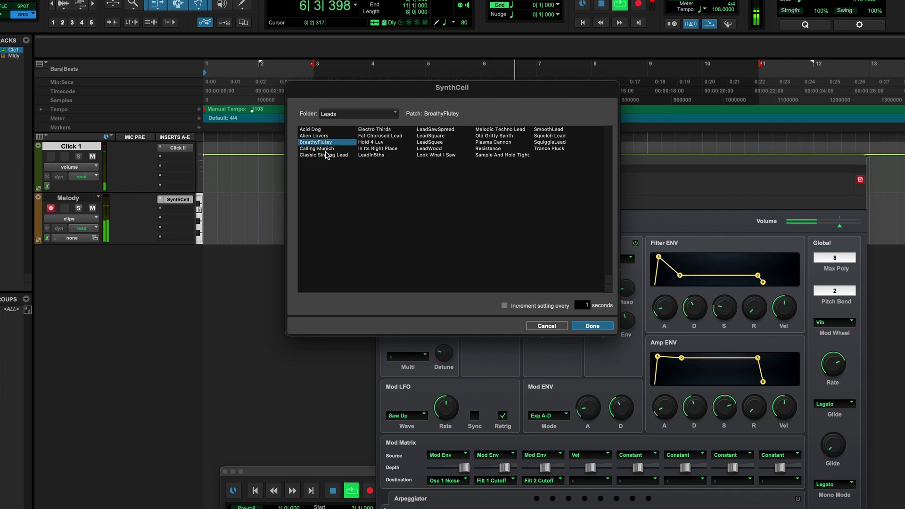
left_click(326, 149)
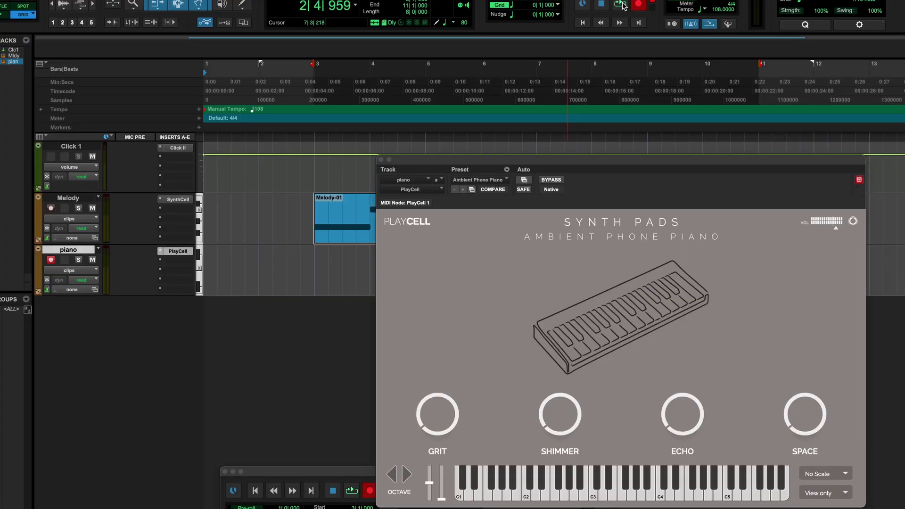
Step: Record a chord part on the piano track across bars 3 to 11 using PlayCell's Ambient Phone Piano preset
left_click(620, 5)
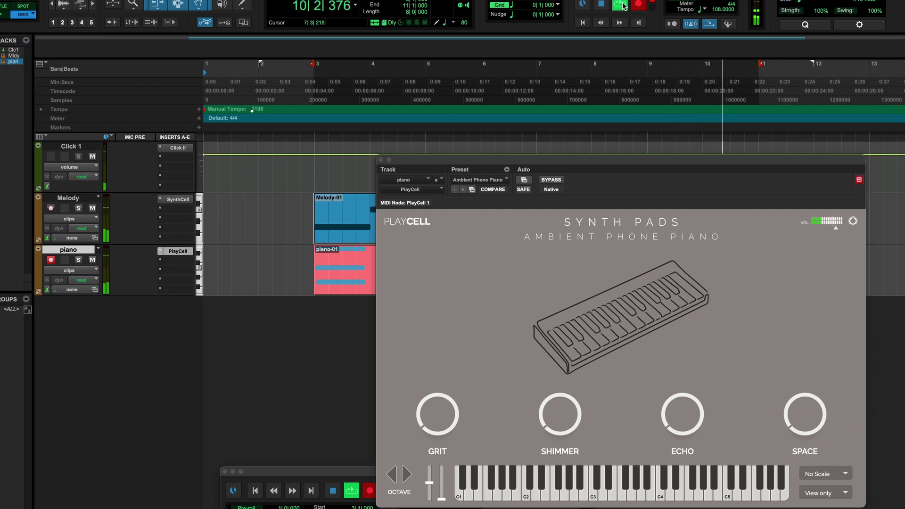
left_click(622, 5)
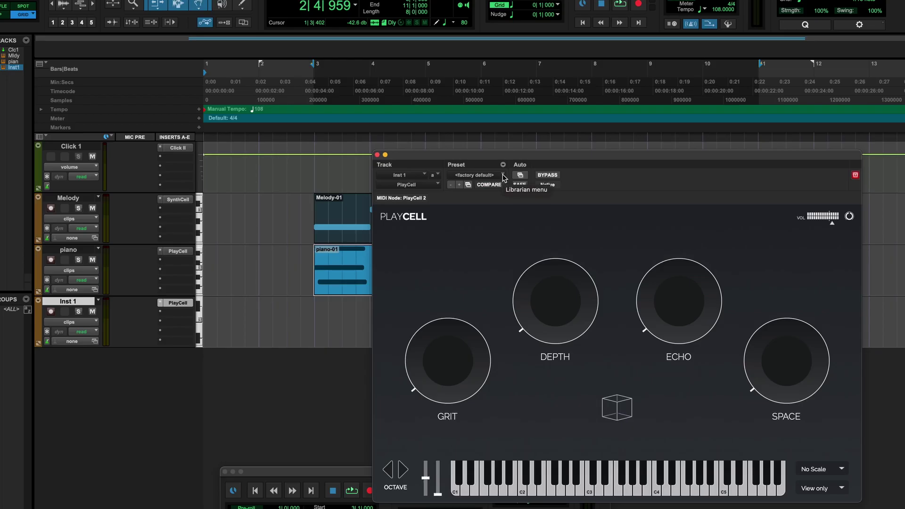
Step: Load PlayCell's Sine Of the Rhode preset on the Inst 1 track and record a part across bars 3 to 11
left_click(504, 177)
mouse_move(498, 151)
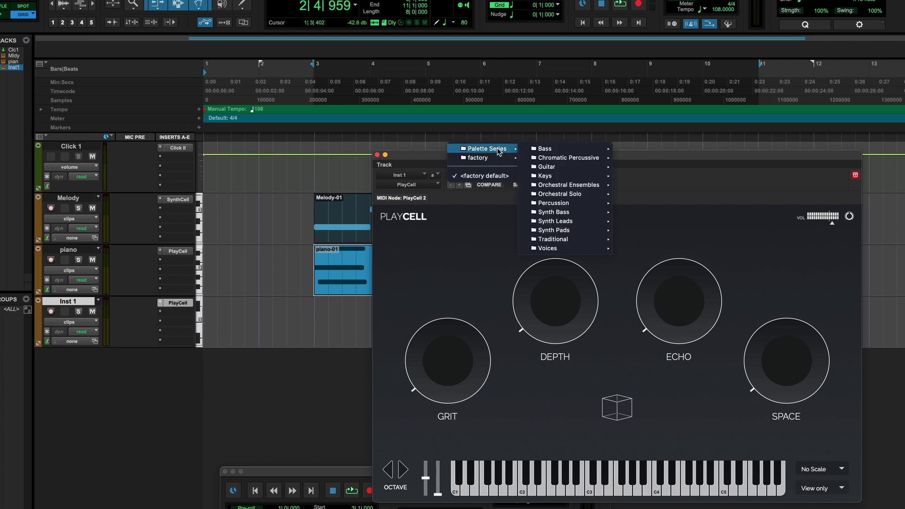
mouse_move(558, 187)
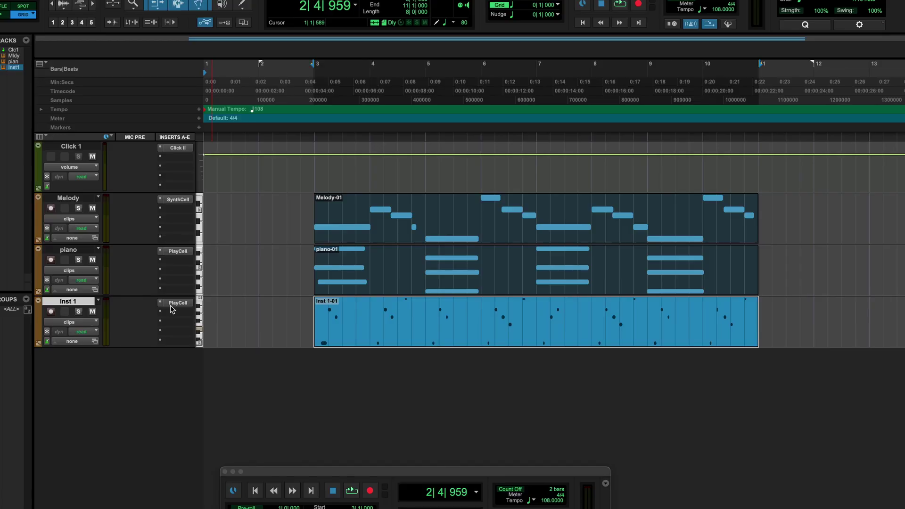
Step: Browse PlayCell's Palette Series presets for Inst 1, and swap the track's instrument to SynthCell
left_click(178, 304)
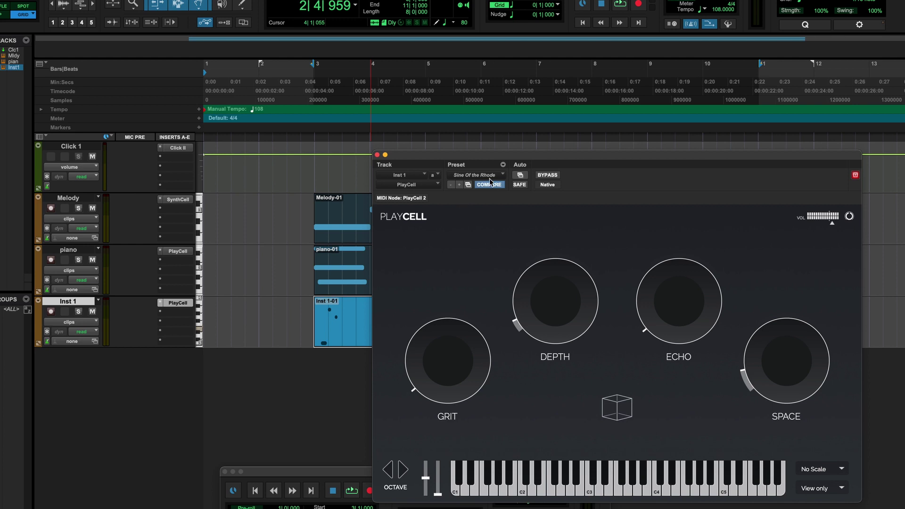
mouse_move(492, 178)
mouse_move(546, 182)
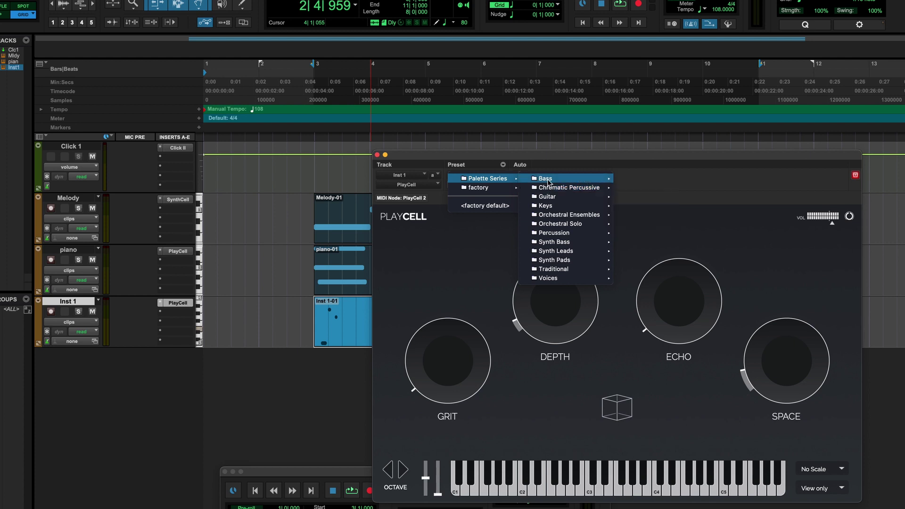
mouse_move(553, 209)
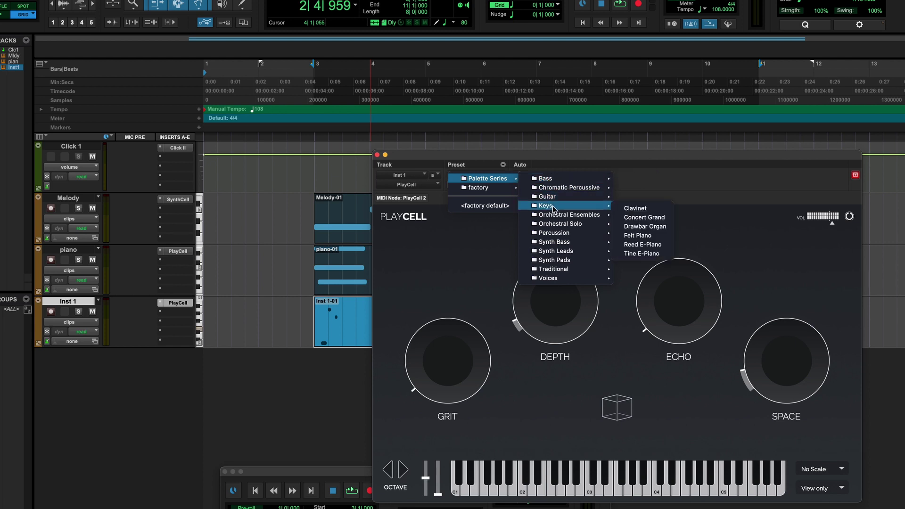
left_click(415, 186)
left_click(418, 186)
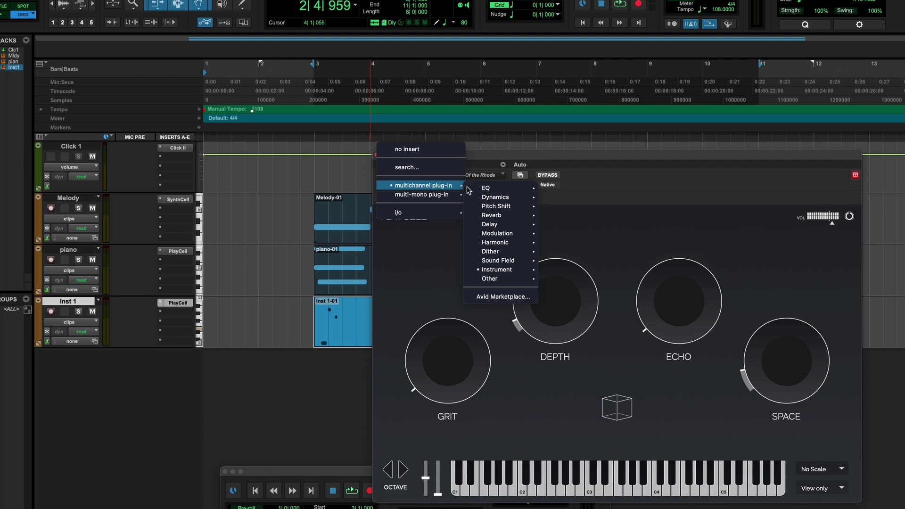
mouse_move(507, 273)
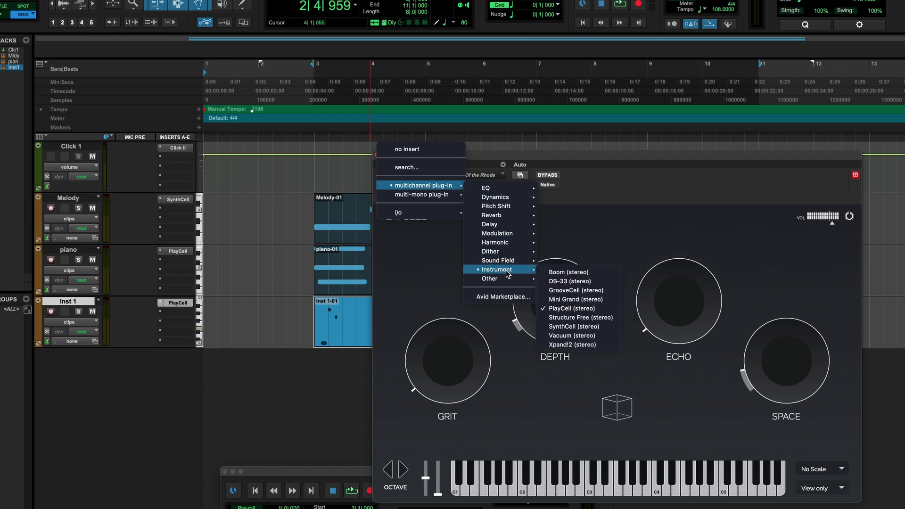
left_click(582, 328)
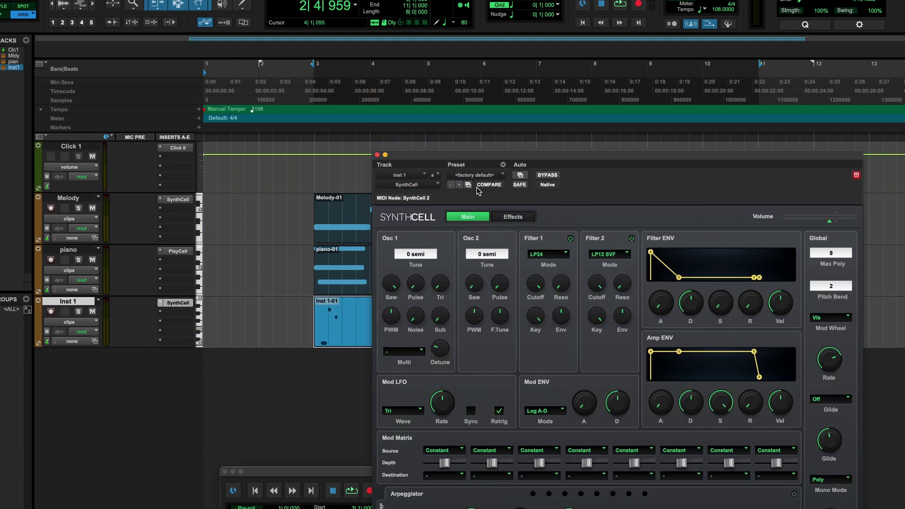
Step: Load SynthCell's Dream Arp preset from the Arpeggios folder on Inst 1 and play it against the other parts
left_click(498, 176)
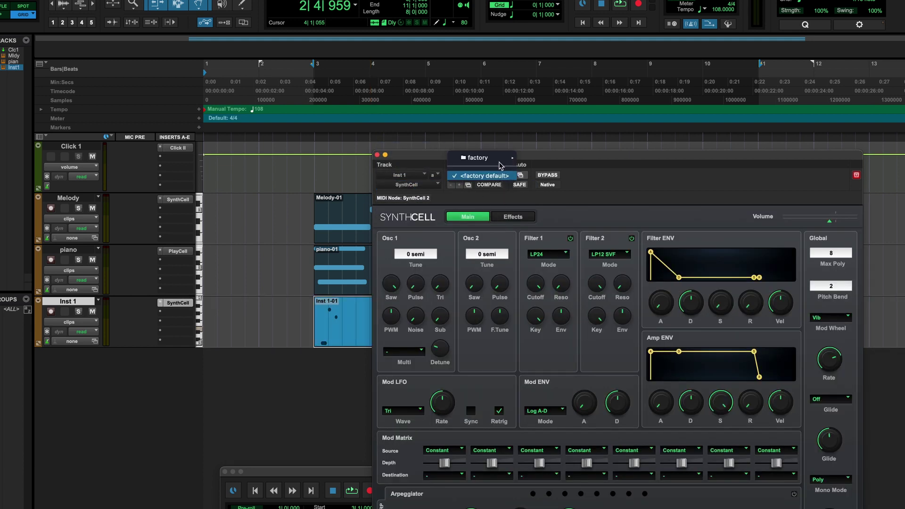
mouse_move(502, 158)
mouse_move(545, 158)
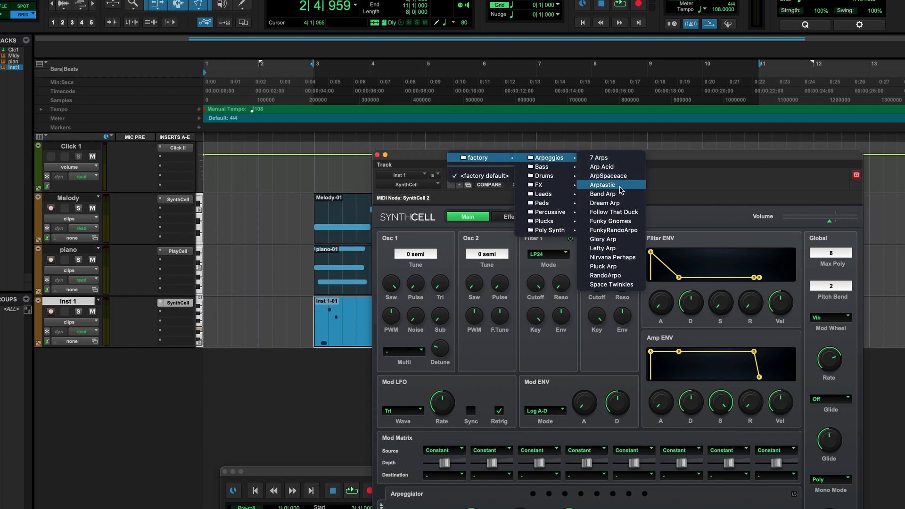
left_click(614, 204)
key("space")
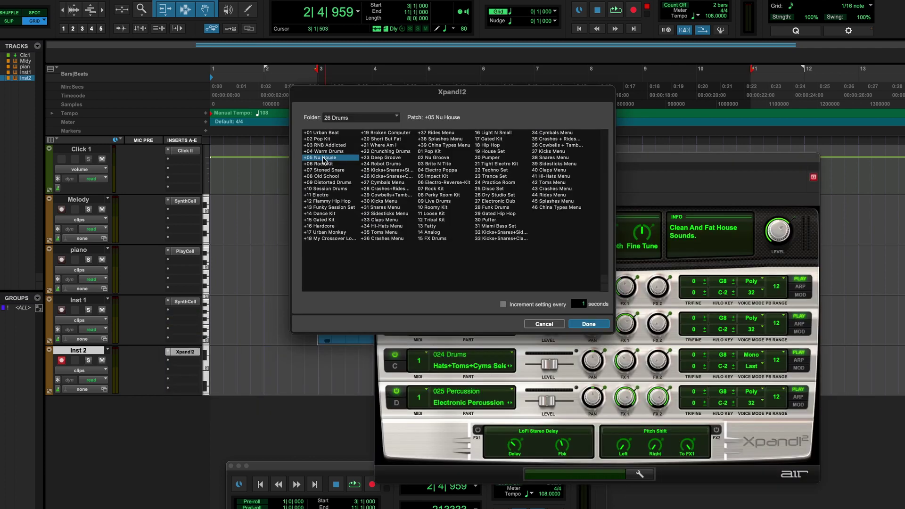
Step: Load the +05 Nu House patch from Xpand!2's 26 Drums folder and record a drum part on Inst 2 across bars 3 to 11
double_click(323, 160)
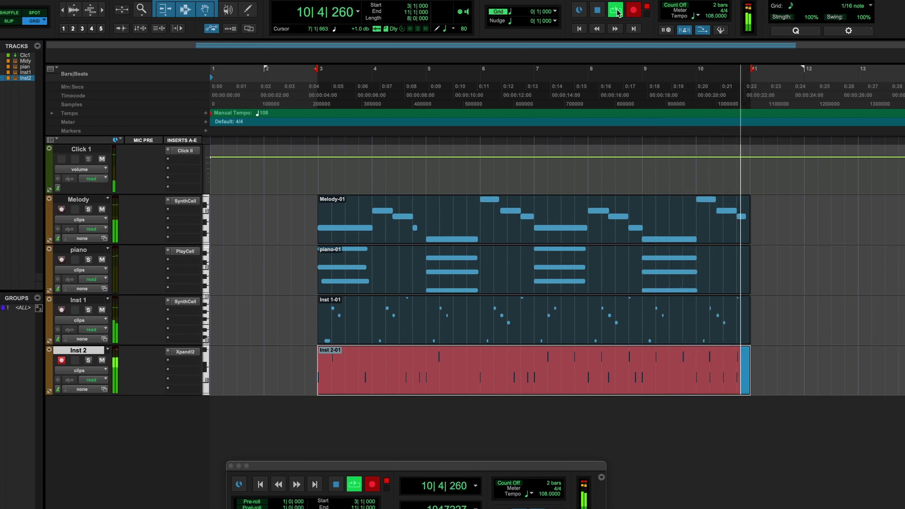
left_click(616, 13)
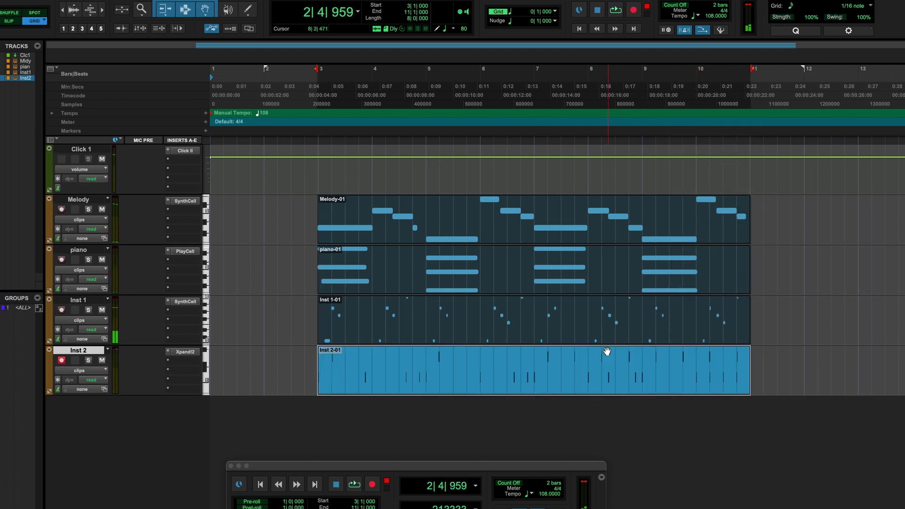
Step: Overdub additional drum hits onto the Inst 2 clip and make the track taller while reviewing the loop
left_click(606, 368)
left_click(595, 387)
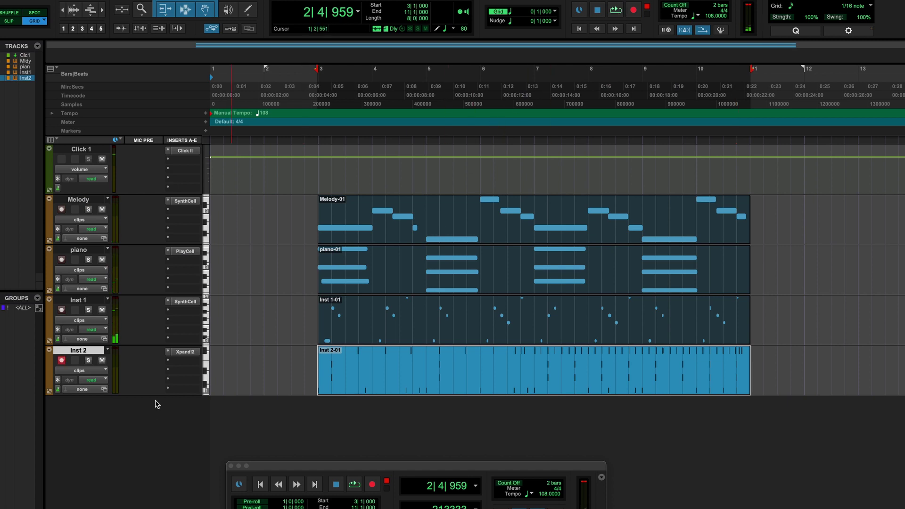
left_click_drag(155, 394, 156, 446)
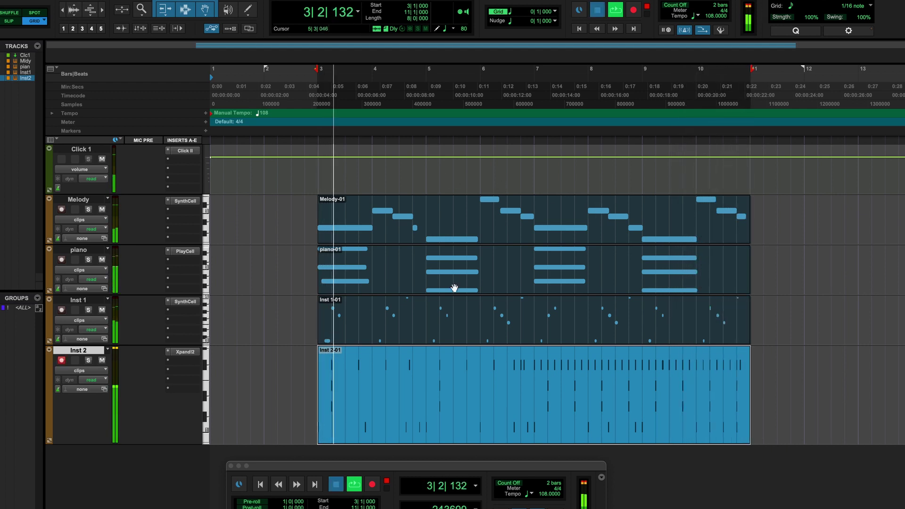
key("space")
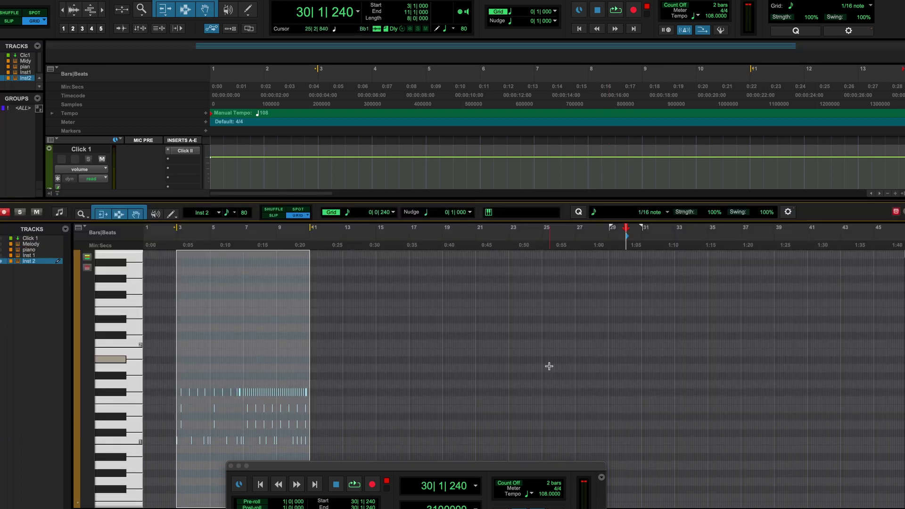
Step: Examine the Inst 2 drum notes in the MIDI Editor from bar 3 through to bar 11
scroll(414, 422, "down", 3)
key("super+equal")
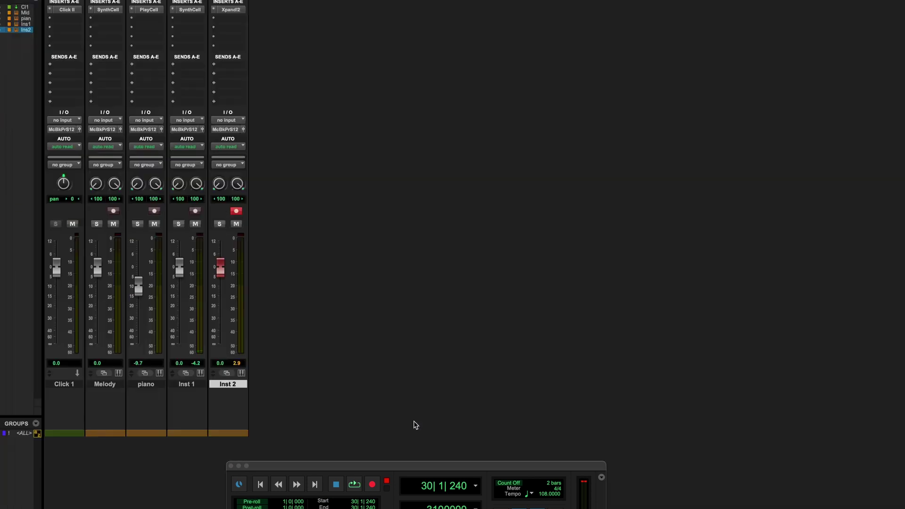
key("super+equal")
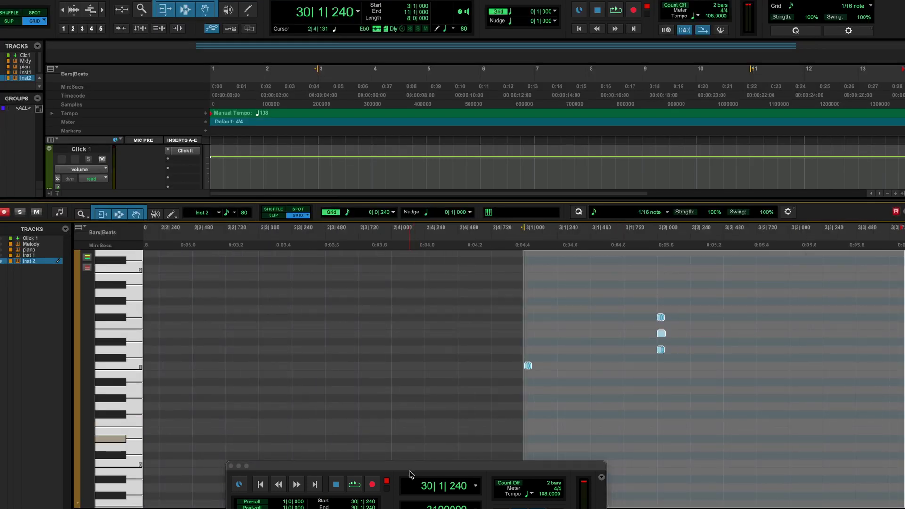
scroll(624, 349, "right", 5)
scroll(624, 349, "up", 5)
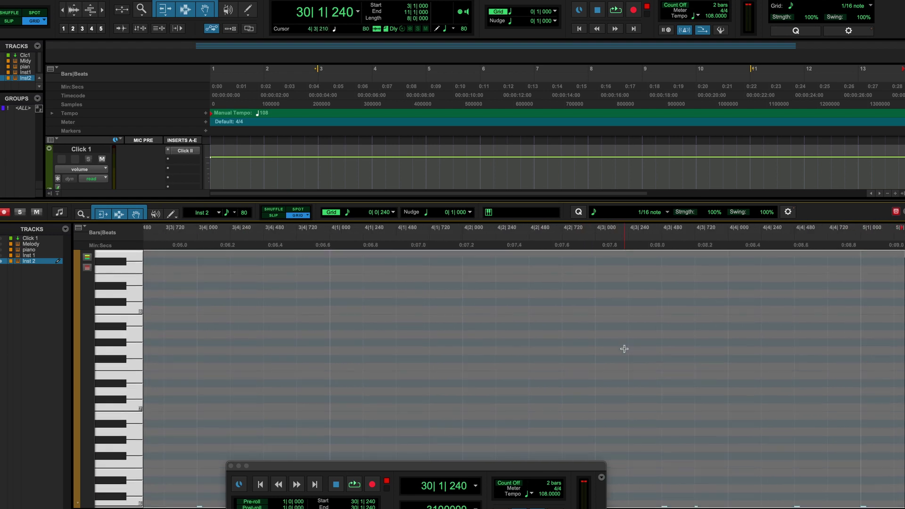
scroll(624, 348, "down", 5)
scroll(624, 348, "right", 8)
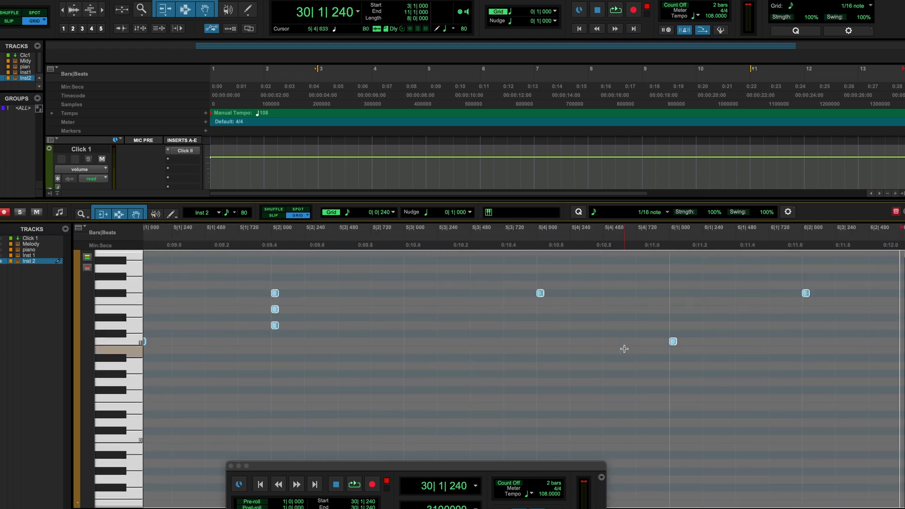
scroll(624, 349, "right", 9)
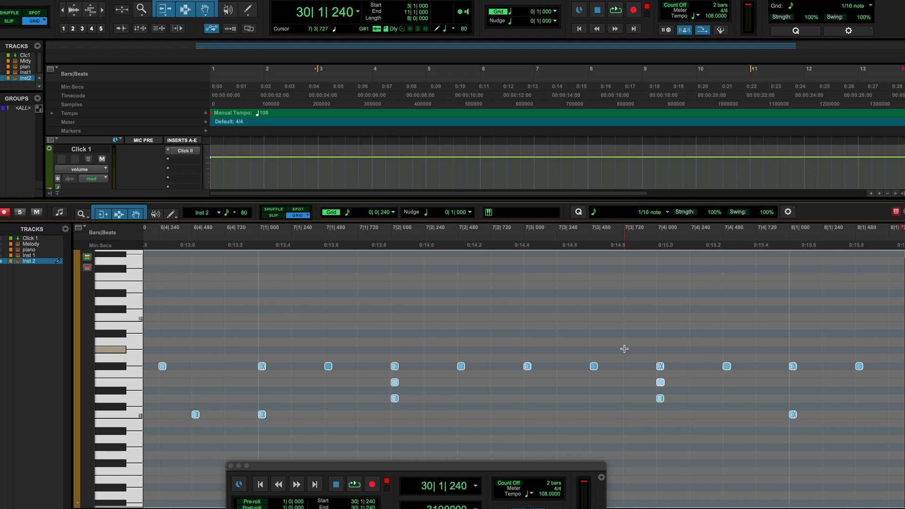
scroll(624, 349, "down", 1)
scroll(624, 349, "up", 2)
scroll(624, 349, "right", 9)
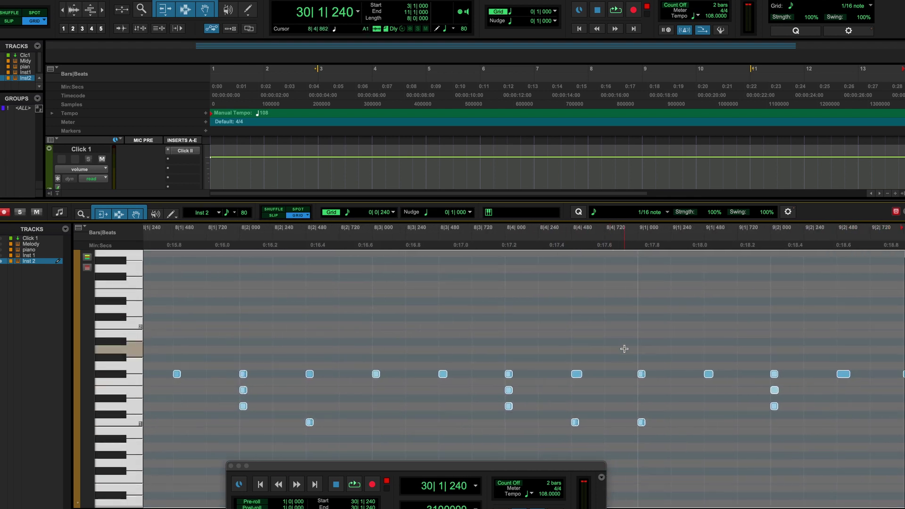
scroll(624, 349, "down", 1)
scroll(624, 348, "right", 14)
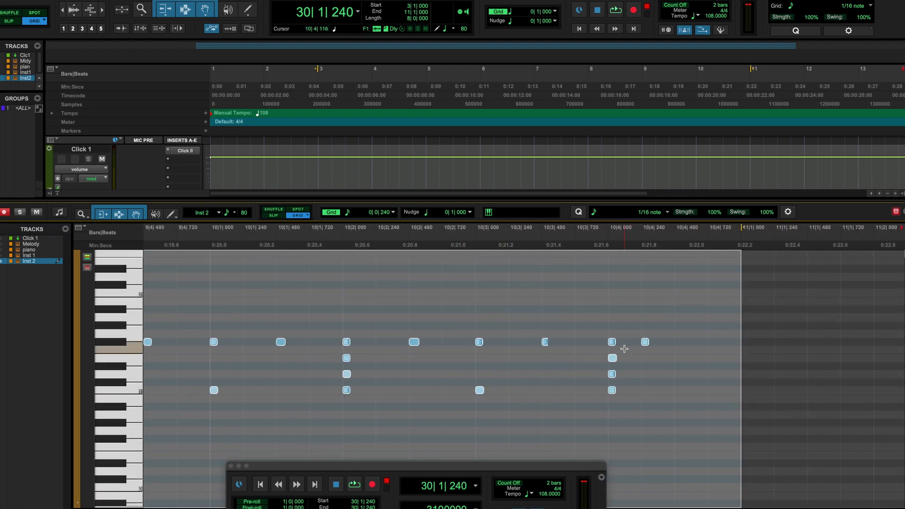
Step: Add one more note at 10|4|480 in the uppermost row of the Inst 2 drum part and play back the ending
left_click(618, 326)
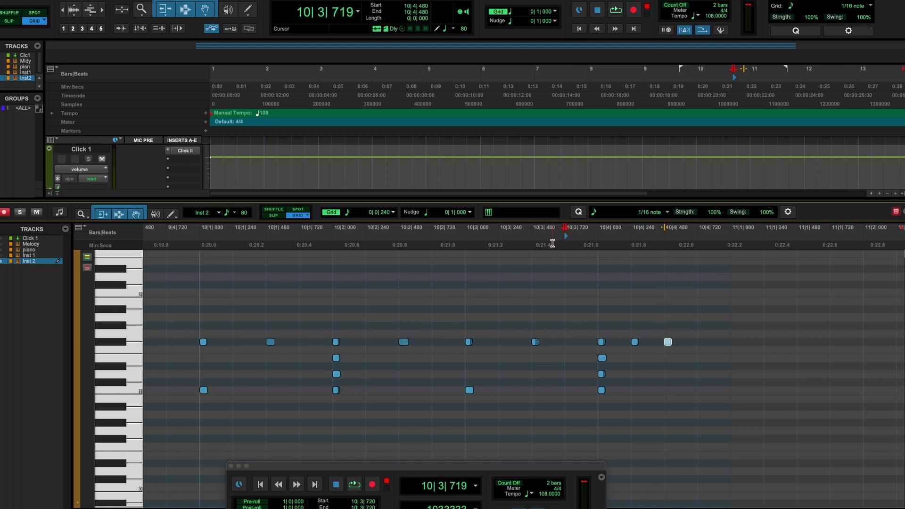
key("space")
key("space")
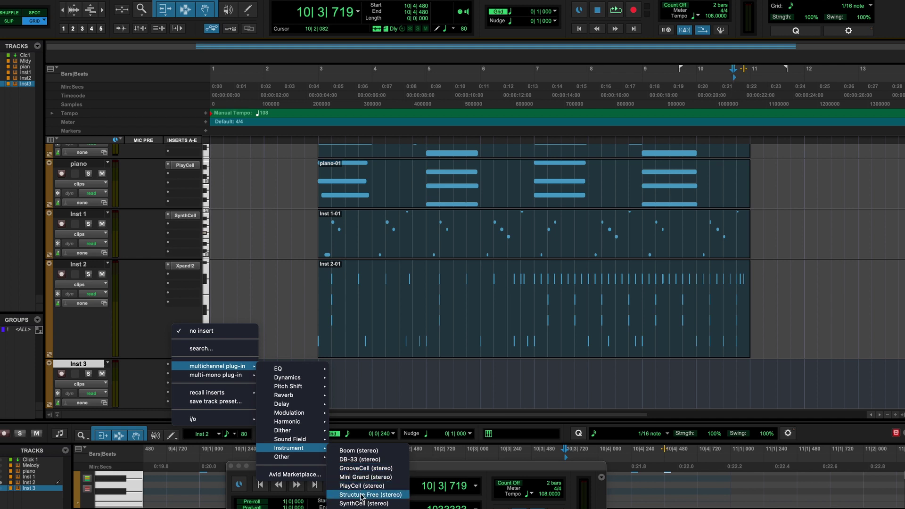
Step: Insert SynthCell on the Inst 3 track and record a new part across bars 3 to 11
left_click(363, 503)
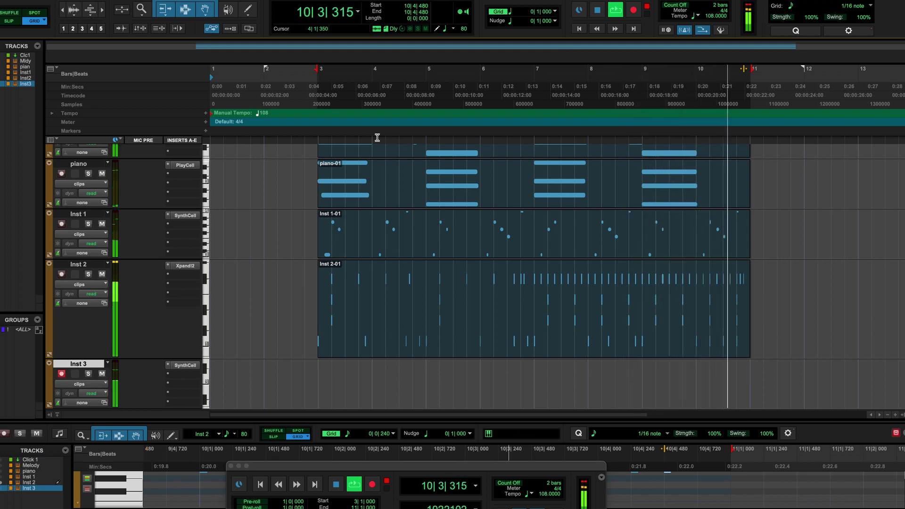
key("space")
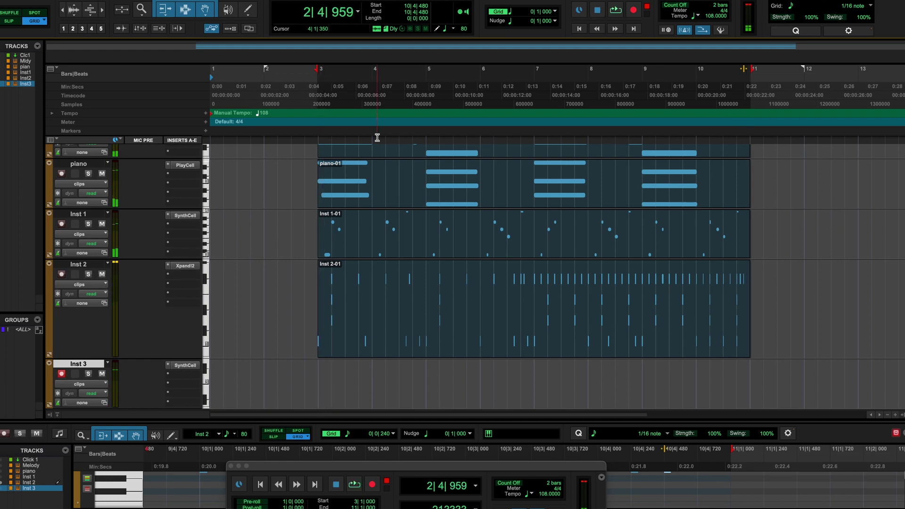
left_click(636, 14)
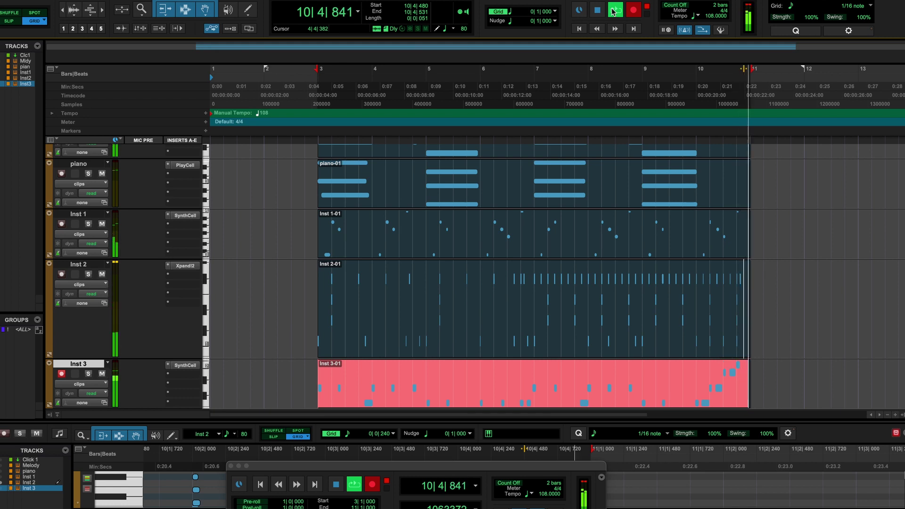
left_click(613, 12)
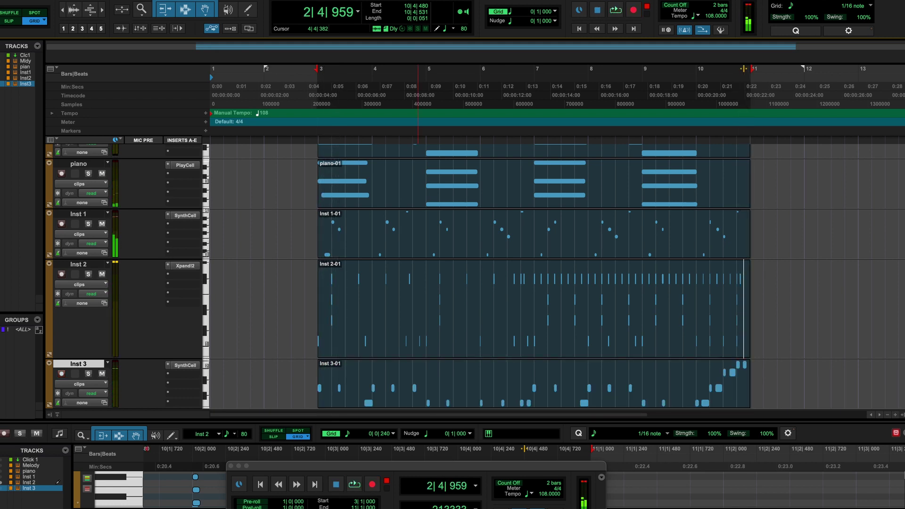